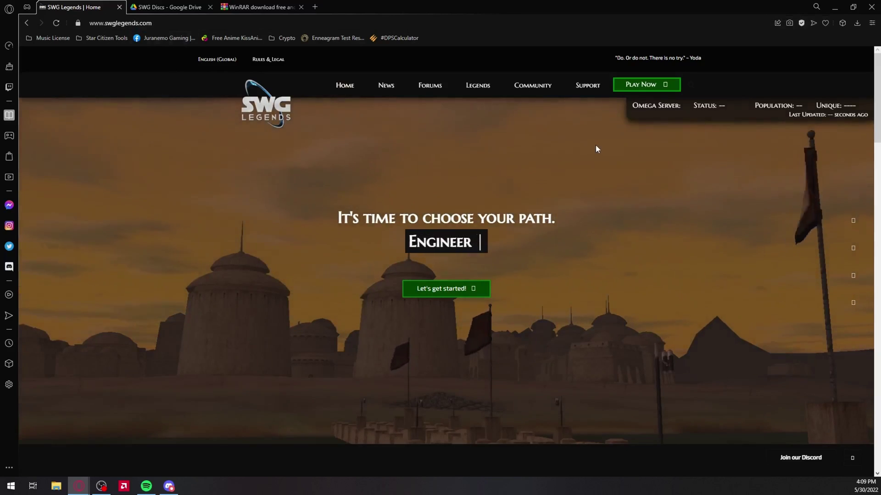
Open the SWG Legends Getting Started guide and scroll down to Part II
click(654, 89)
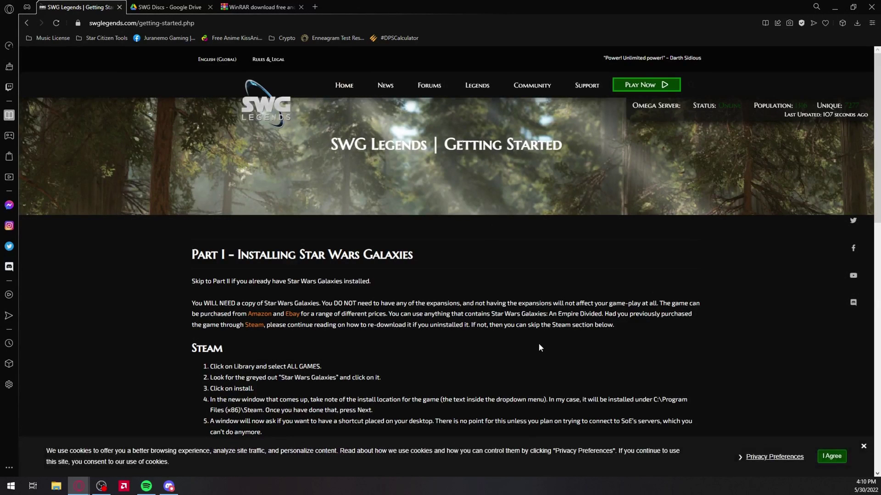
scroll(252, 351, down, 7)
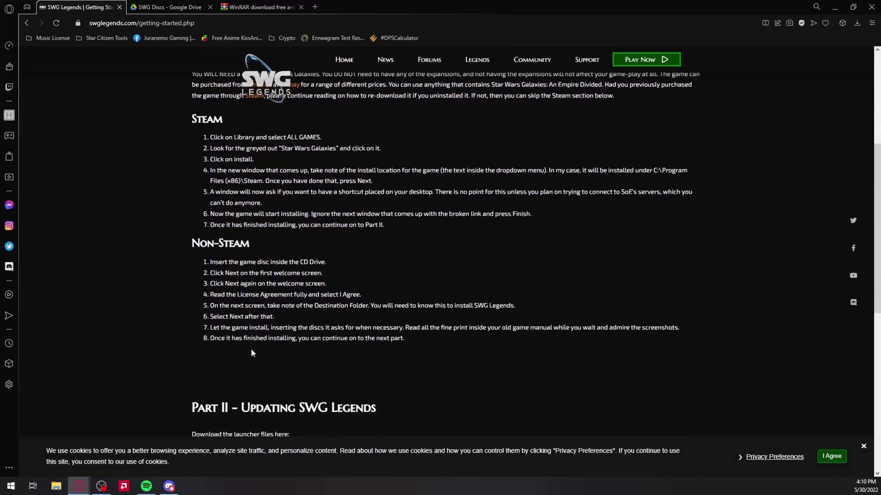
scroll(251, 351, down, 3)
scroll(251, 350, down, 1)
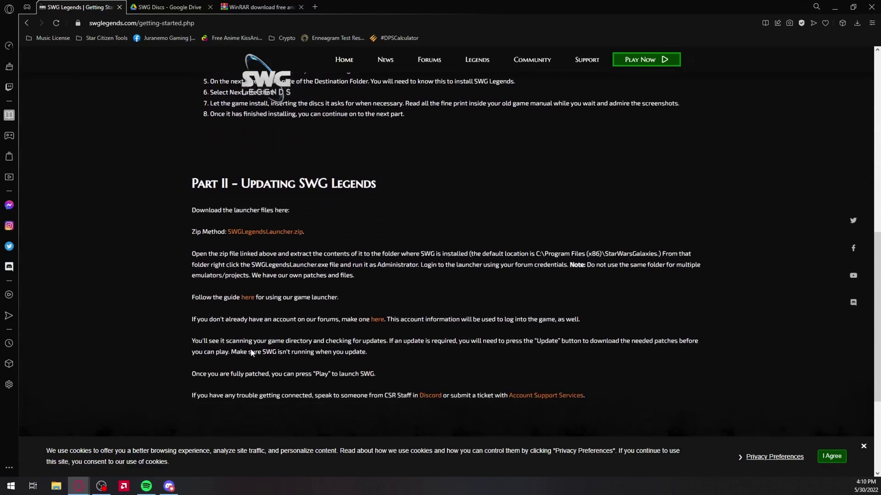
Download SWGLegendsLauncher.zip, cancel the duplicate download, and return to the guide
click(260, 184)
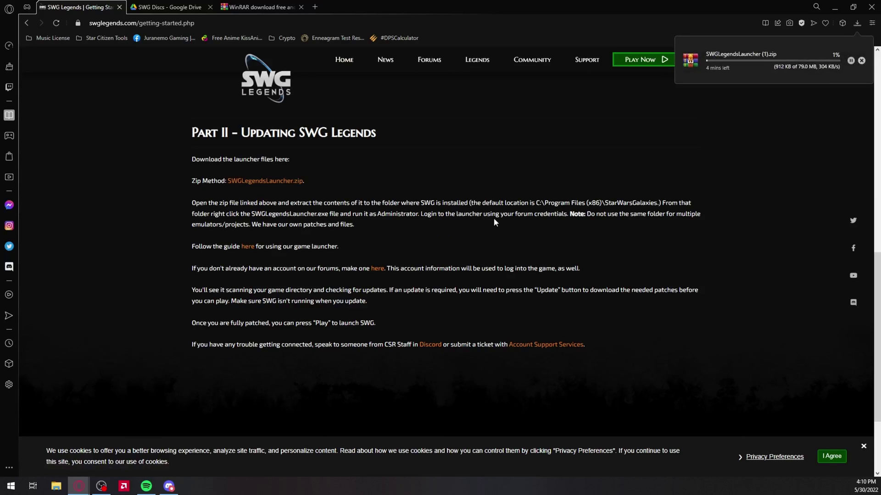
click(862, 60)
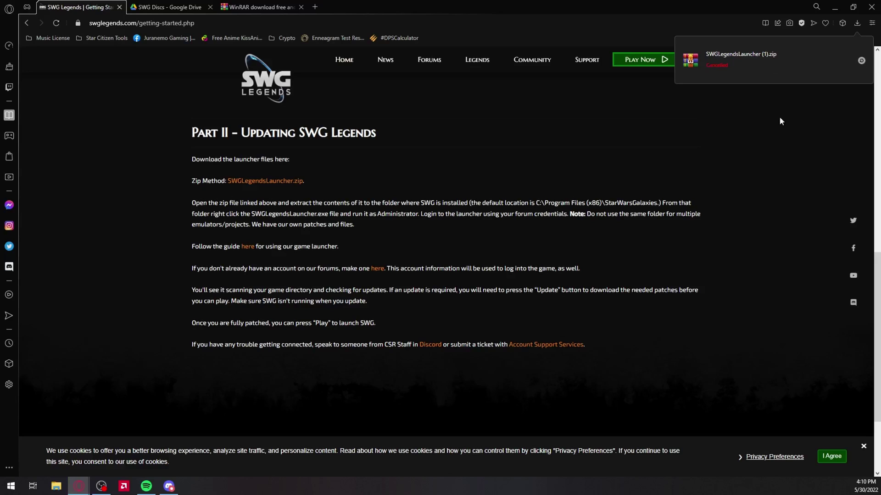
click(857, 22)
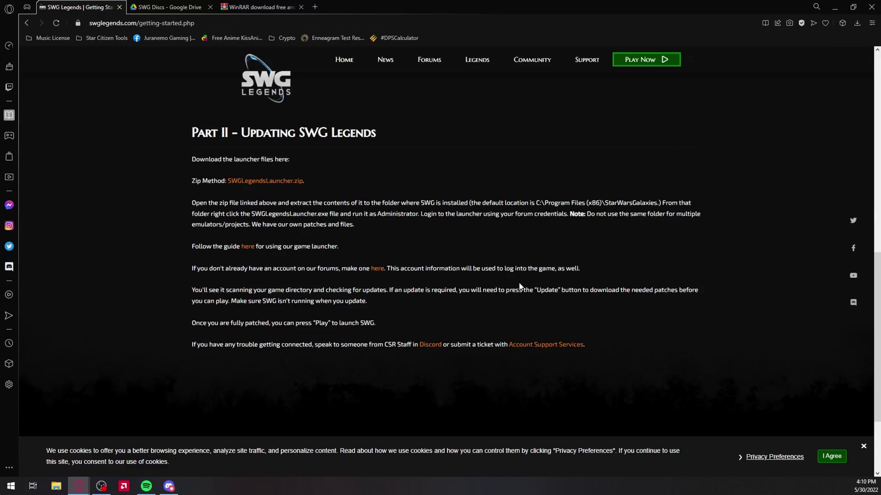
key(alt+Left)
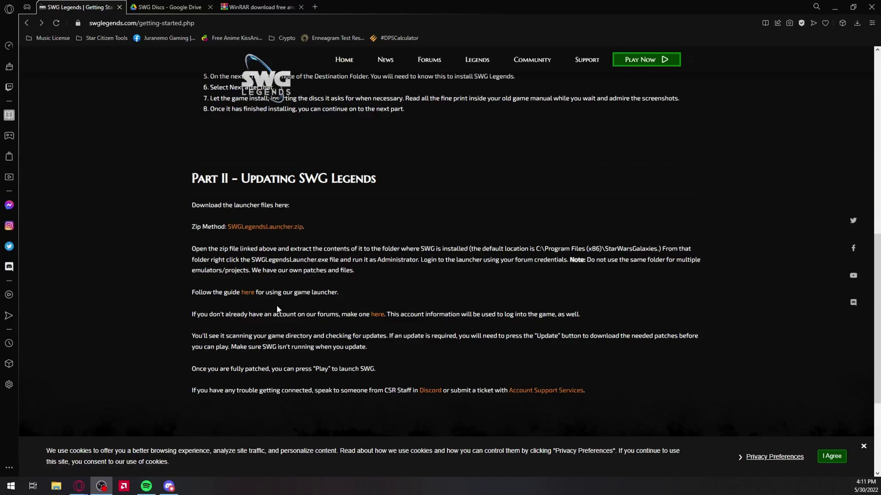
Open the register.php account page, get past the date-of-birth step, and scroll through the form
click(379, 314)
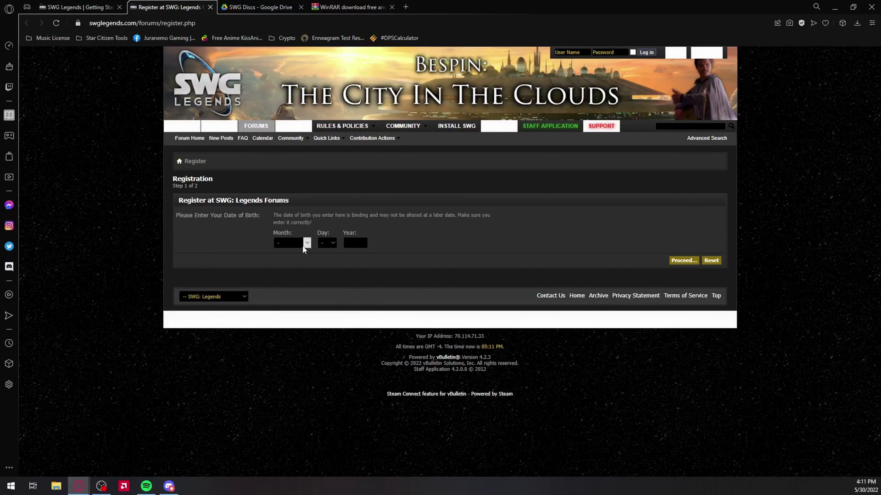
click(303, 249)
click(448, 260)
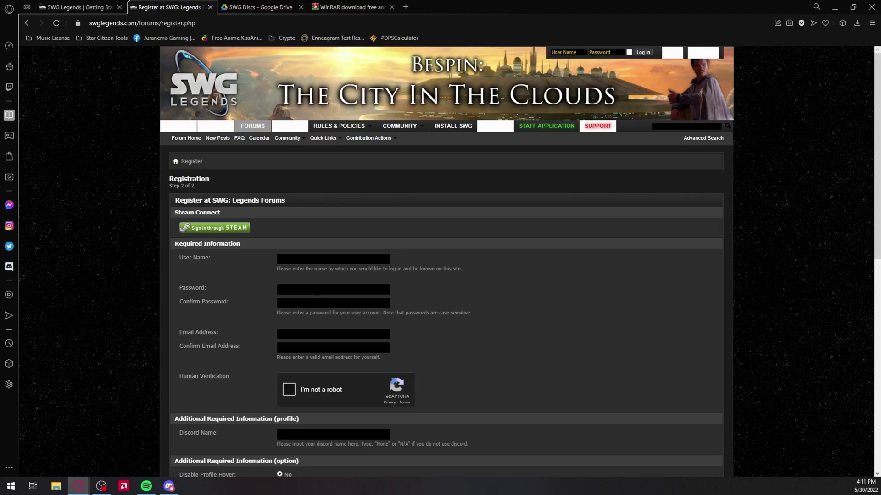
scroll(278, 317, down, 1)
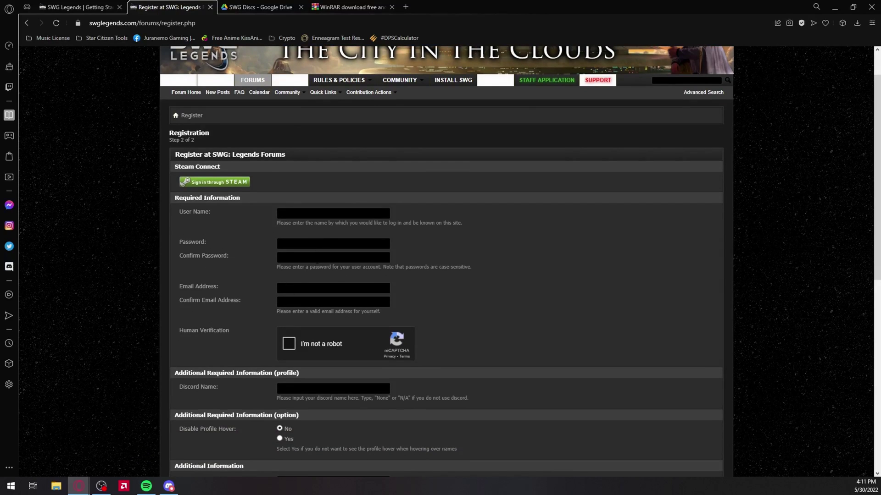
scroll(262, 282, down, 2)
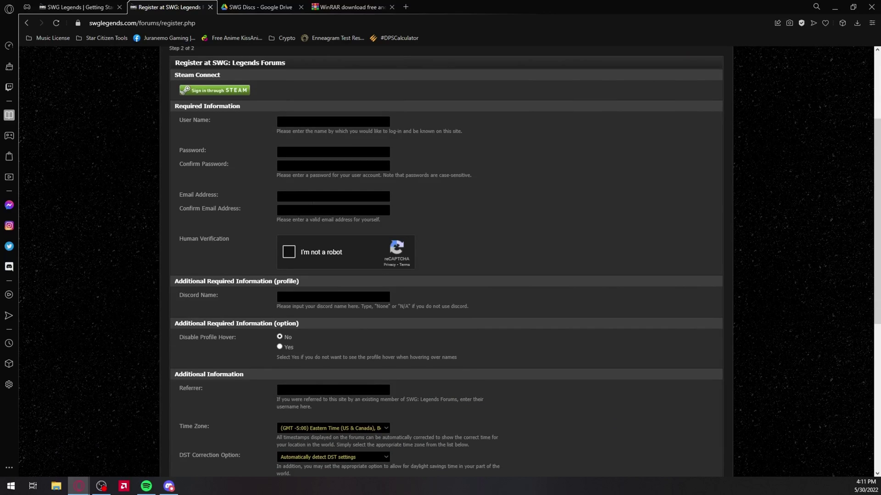
scroll(236, 349, down, 3)
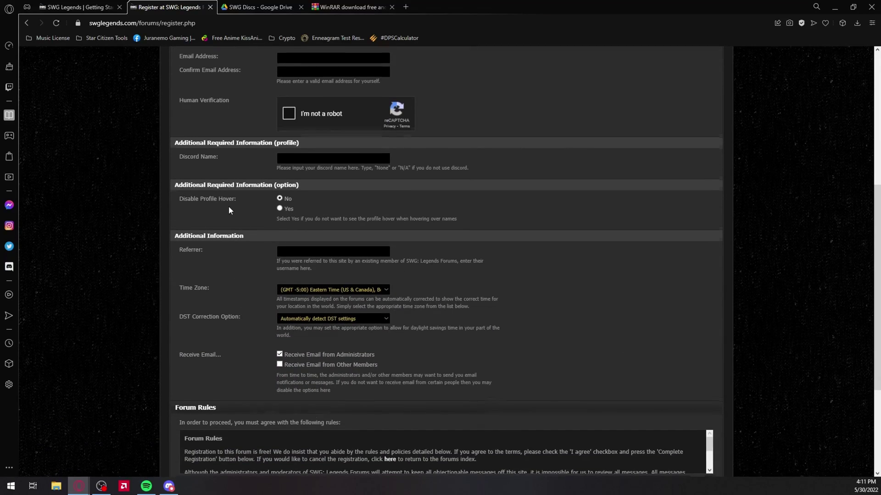
scroll(229, 207, down, 2)
scroll(230, 207, down, 2)
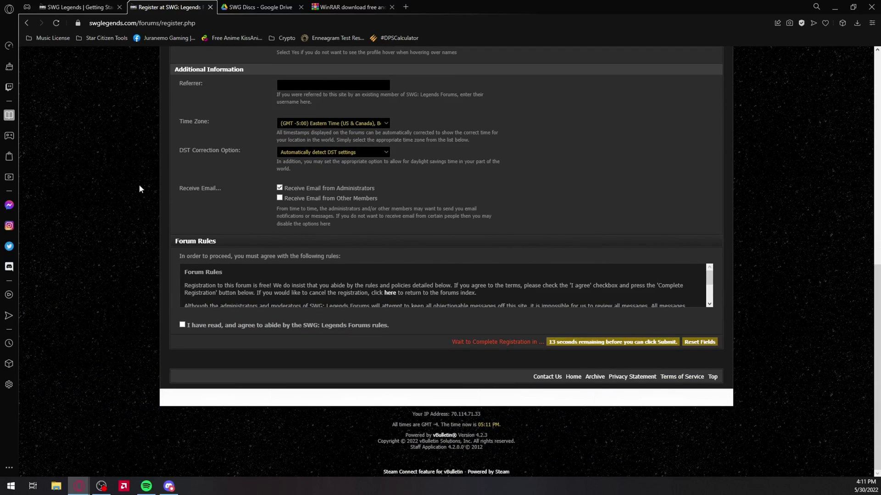
scroll(145, 162, up, 10)
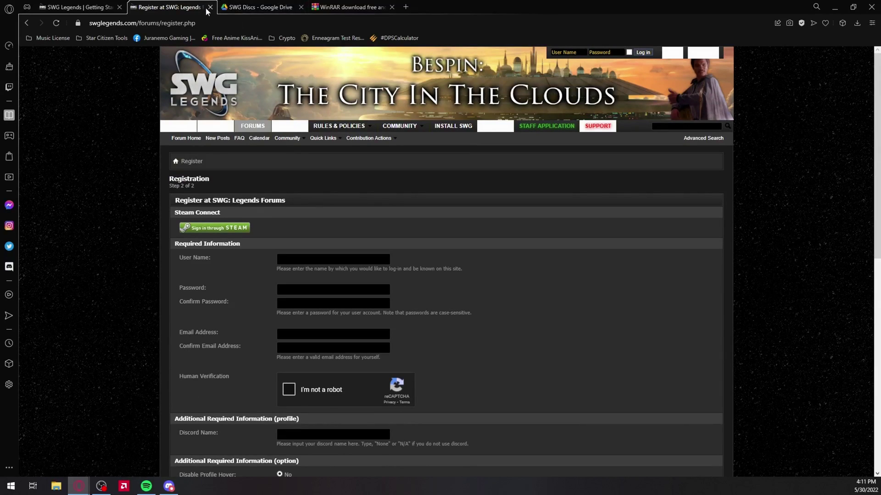
Review the three SWG ISO images in the SWG Discs Drive folder, then return to the Getting Started guide
click(258, 8)
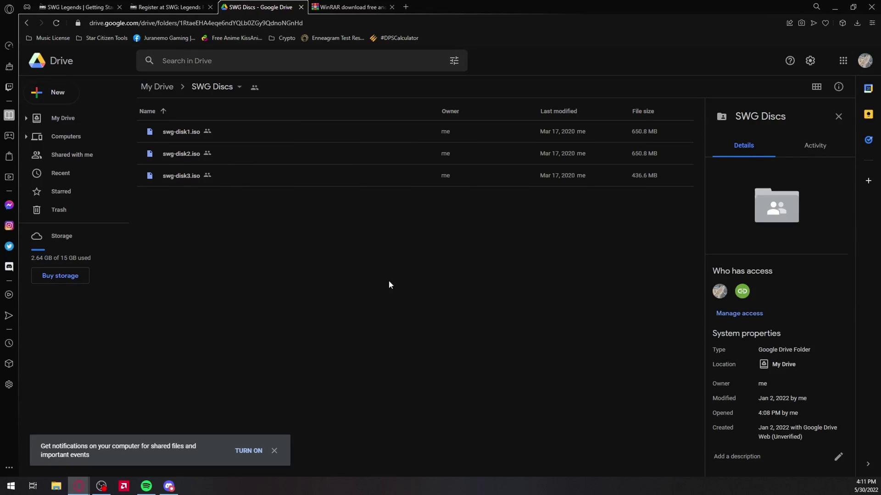
right_click(188, 134)
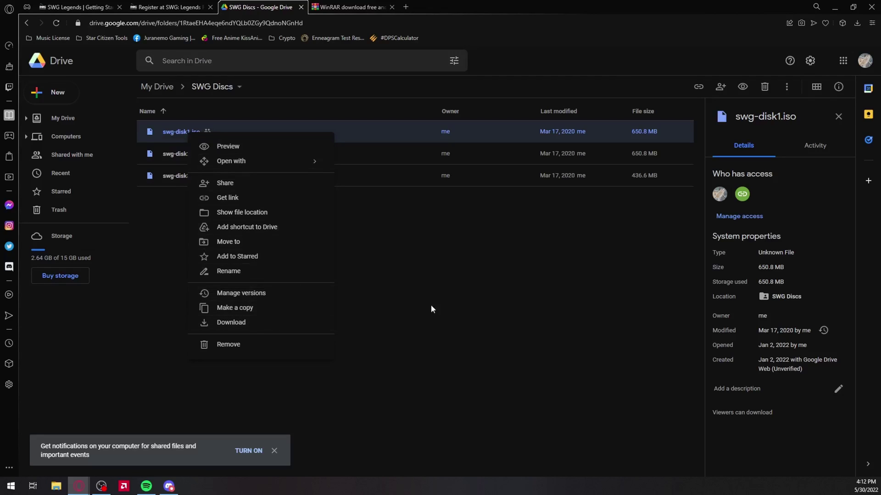
click(497, 298)
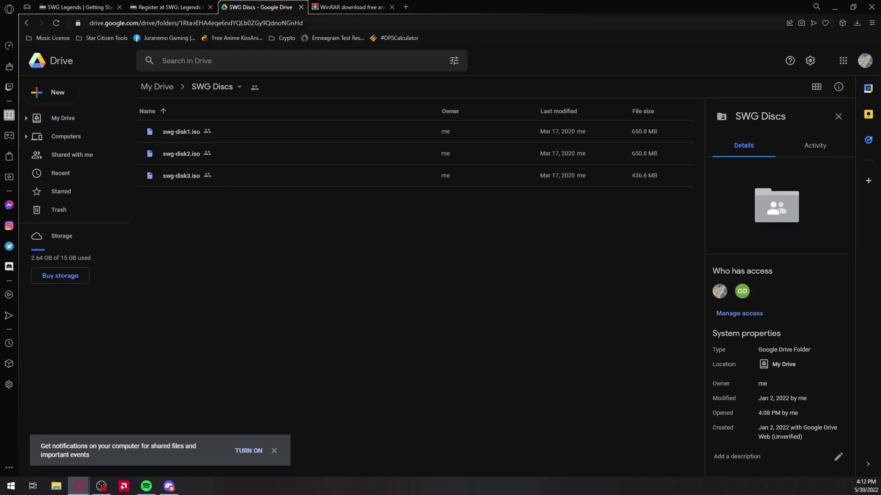
click(174, 7)
key(ctrl+shift+Tab)
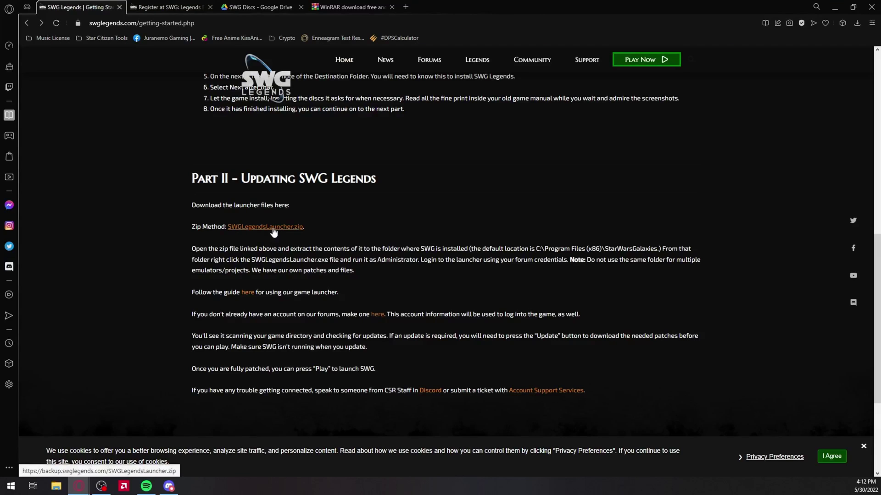
Switch to the WinRAR download page
click(361, 6)
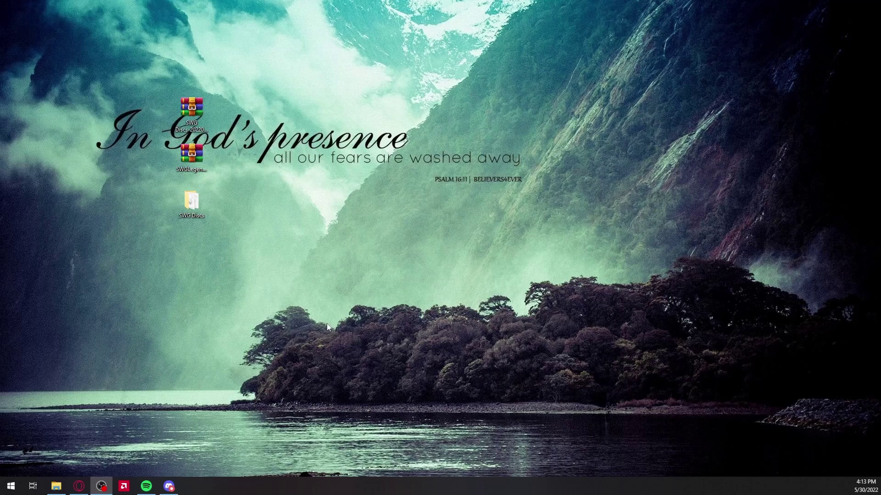
Mount swg-disk1 from the SWG Discs folder as drive E: and run its Install program
double_click(190, 215)
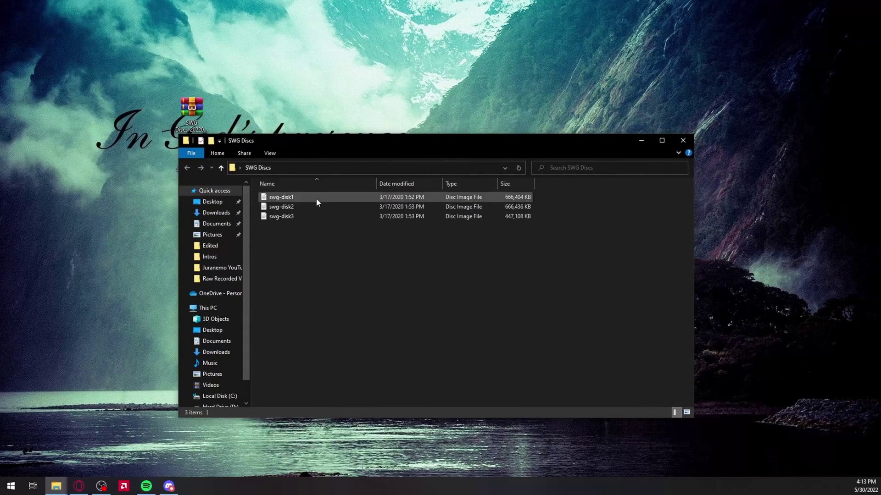
double_click(315, 198)
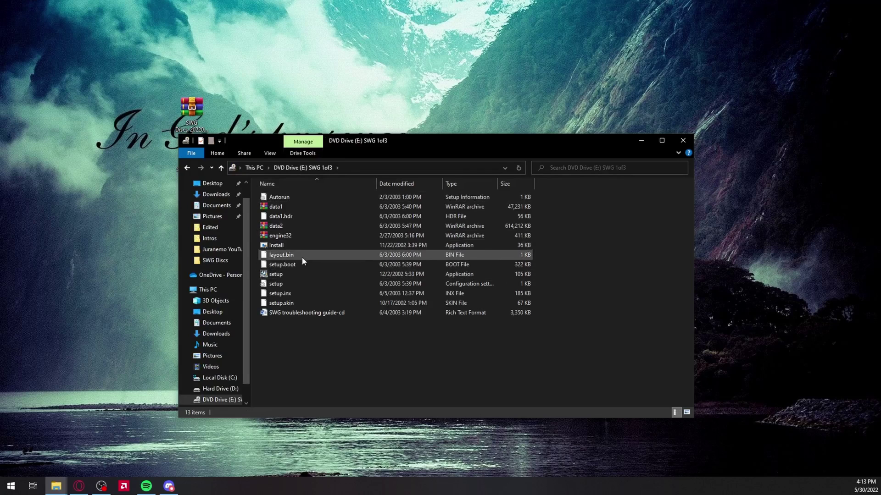
double_click(302, 241)
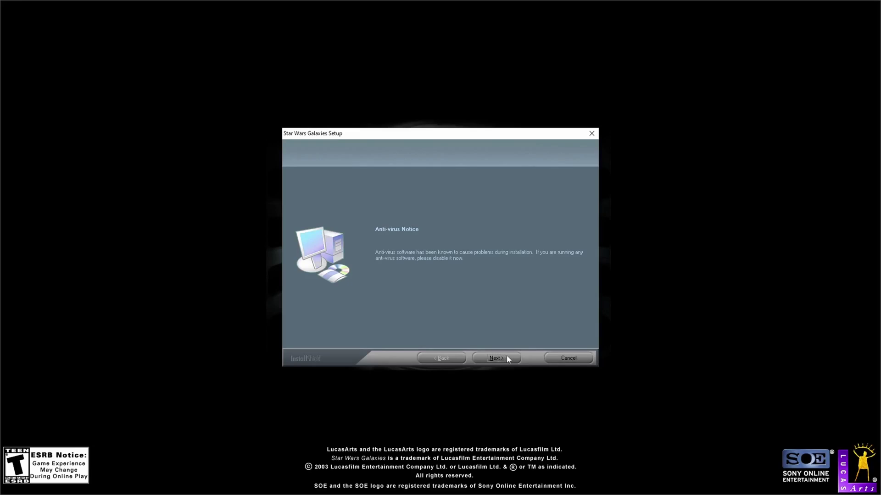
Accept the licence and install to the default C:\Program Files (x86)\StarWarsGalaxies folder
click(506, 357)
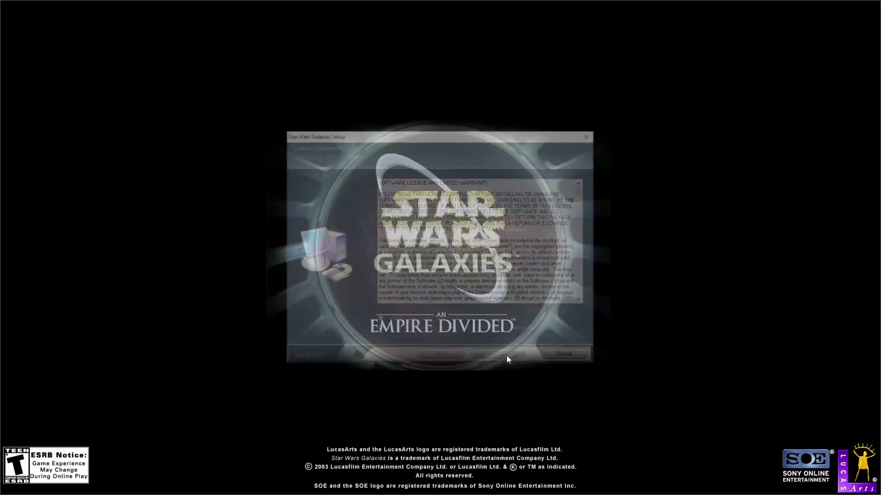
click(379, 321)
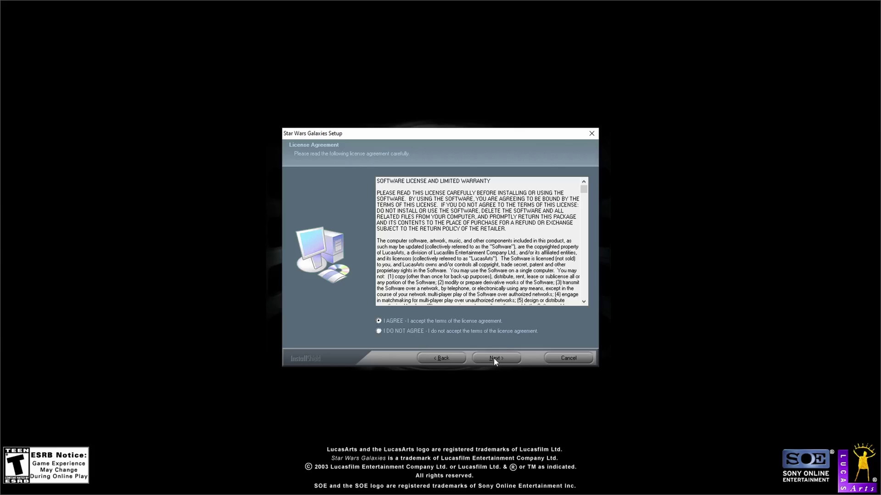
click(493, 359)
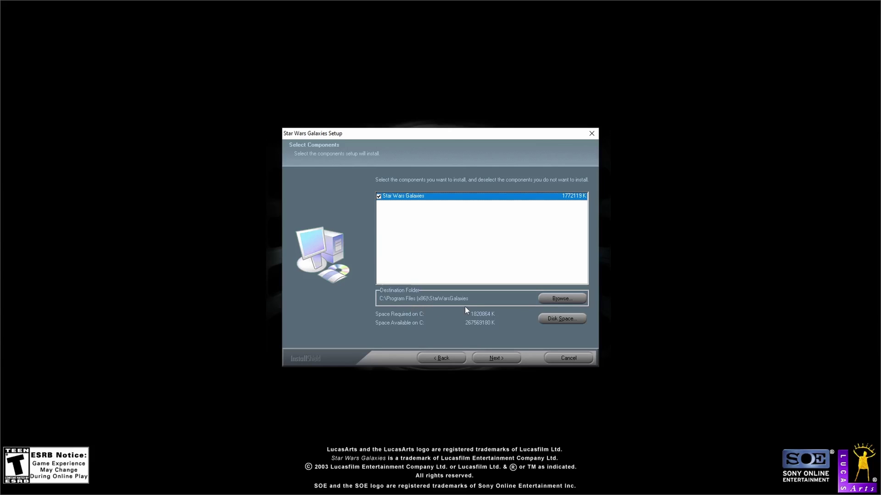
click(497, 357)
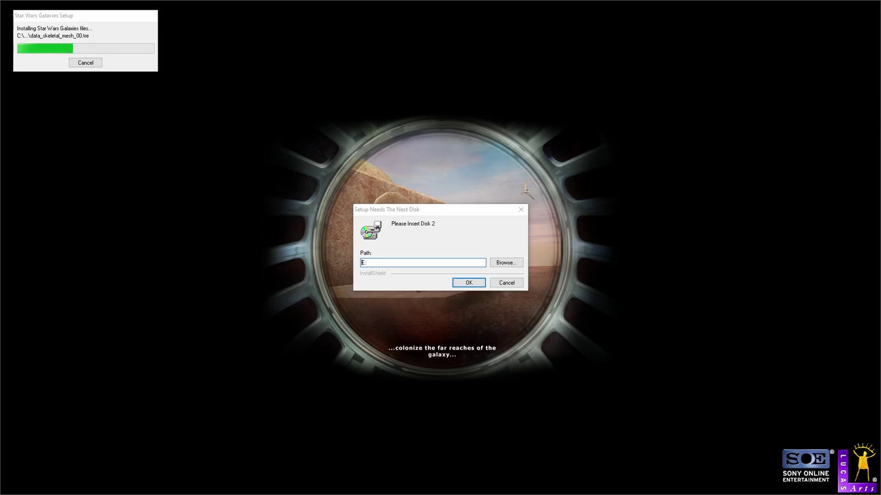
Mount the second disc image and give the installer DVD Drive (F:) SWG 2of3 for Disk 2
drag(880, 110, 715, 57)
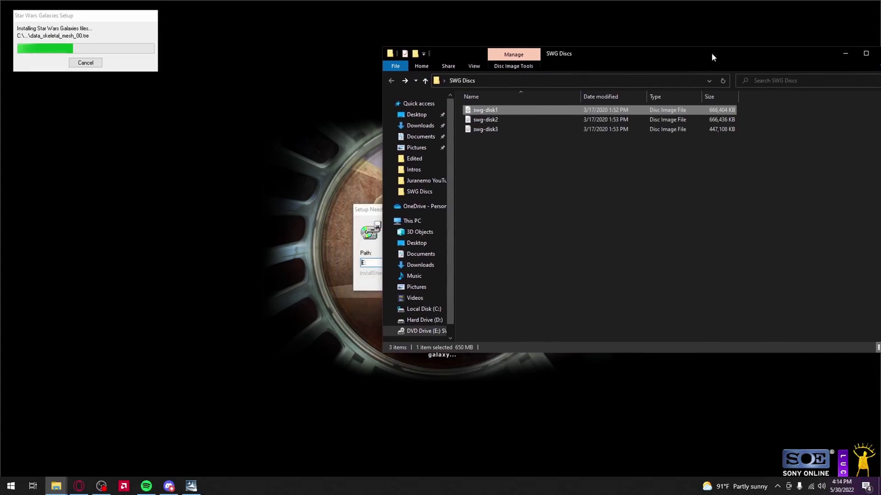
double_click(514, 120)
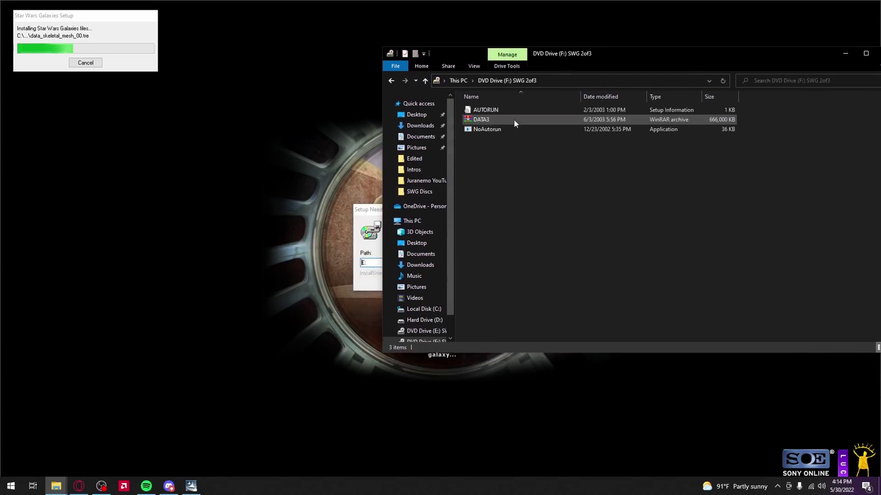
click(368, 219)
click(513, 265)
scroll(430, 246, down, 1)
click(452, 265)
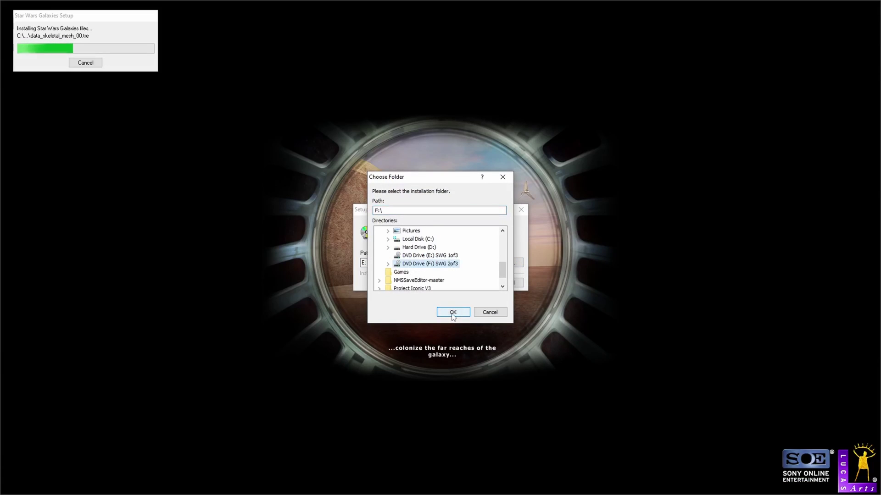
click(452, 315)
click(453, 314)
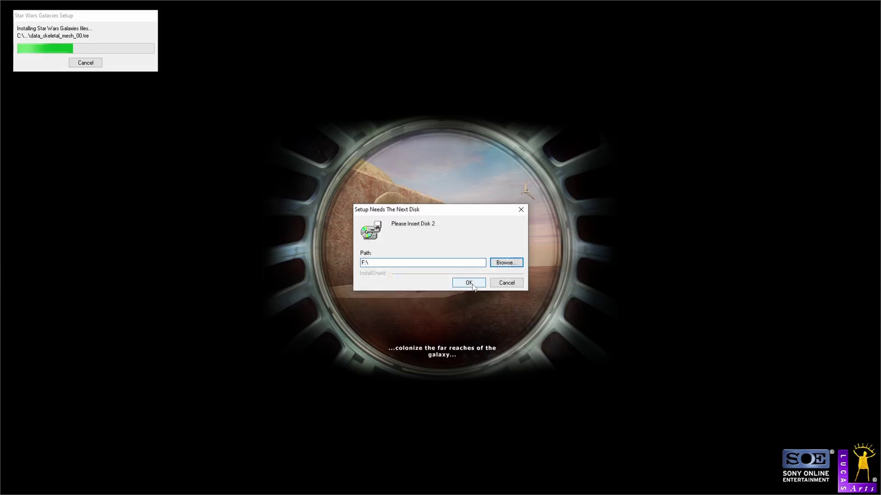
click(472, 283)
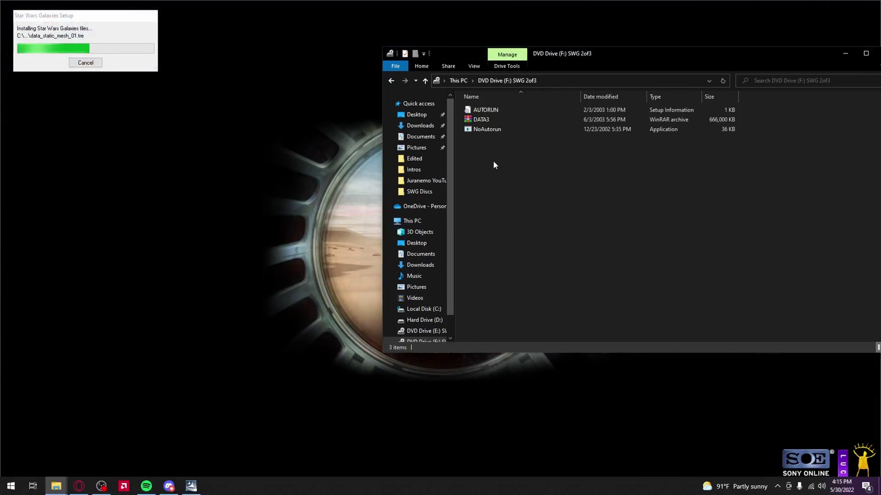
Mount swg-disk3 and supply the SWG 3of3 drive G: as the source for disc 3
key(alt+Left)
double_click(495, 130)
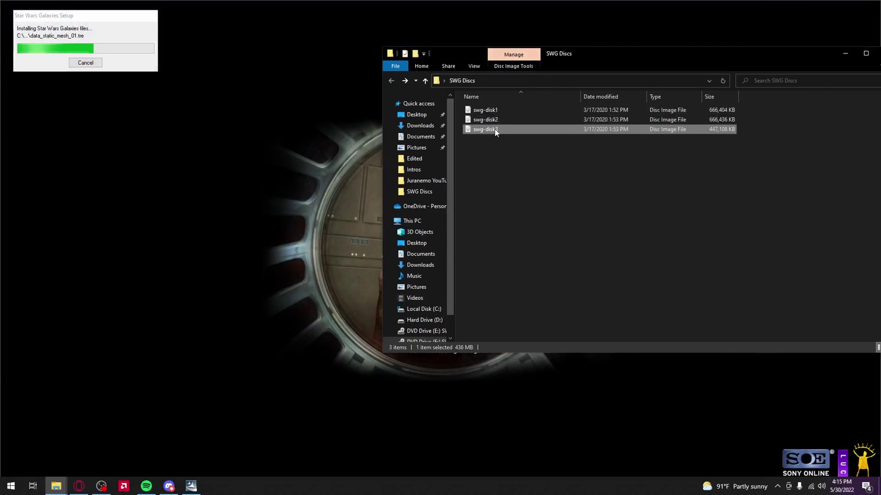
click(846, 53)
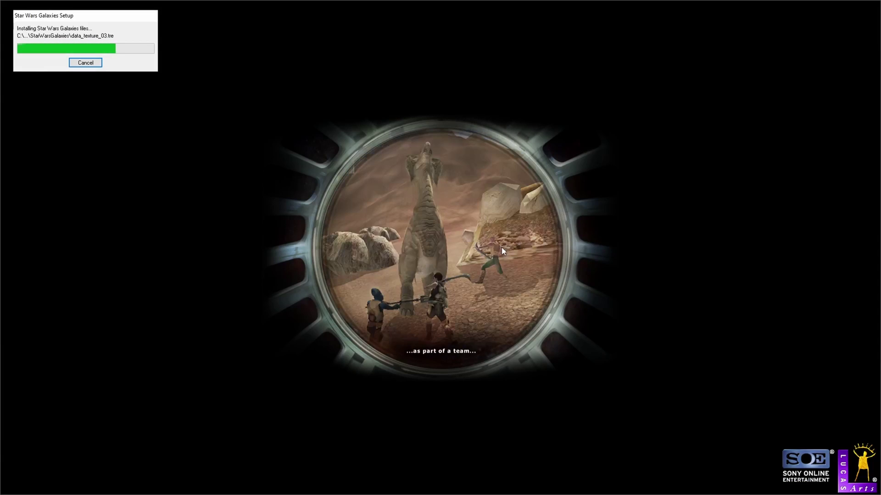
click(506, 265)
click(452, 265)
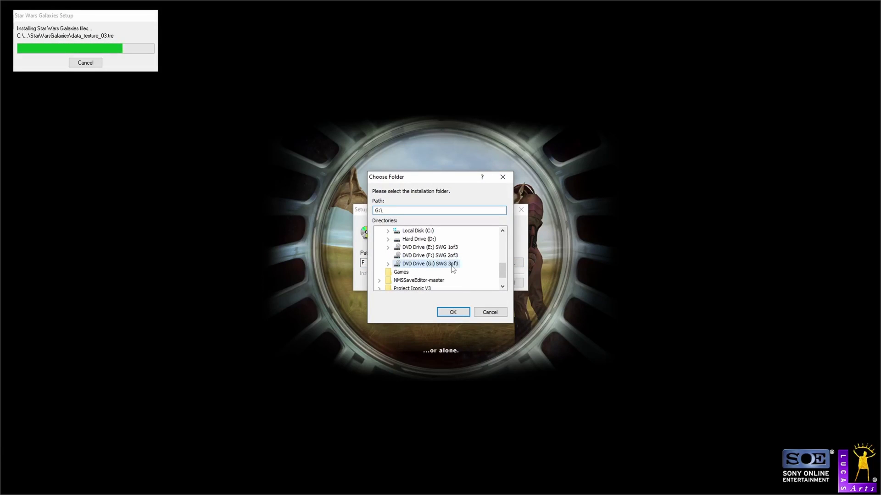
click(453, 313)
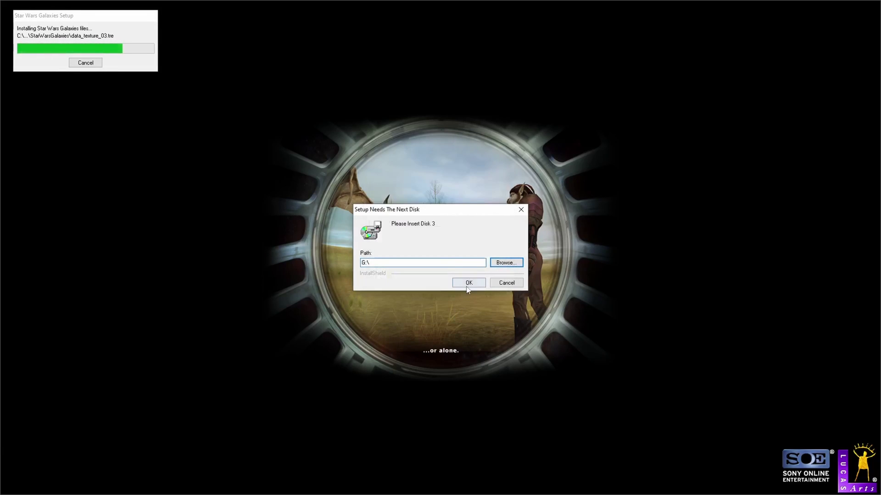
click(467, 287)
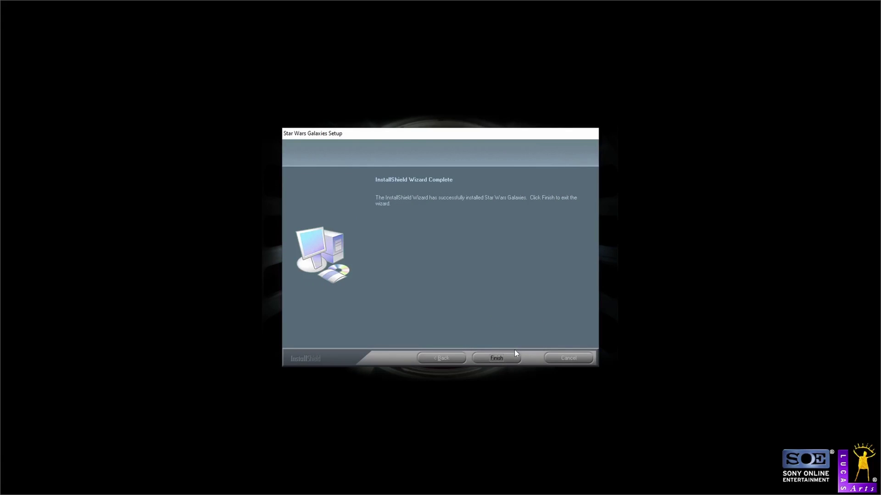
Finish the installer and eject the SWG 1of3, 2of3 and 3of3 disc drives
click(497, 358)
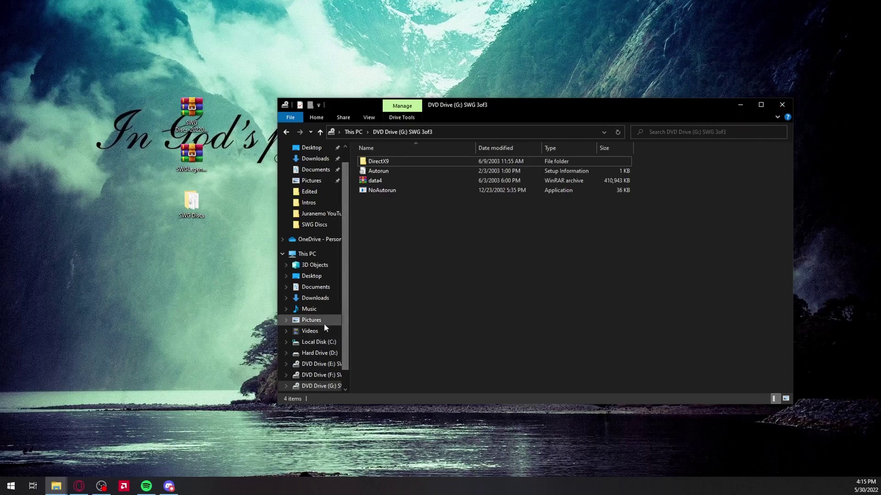
scroll(324, 323, down, 1)
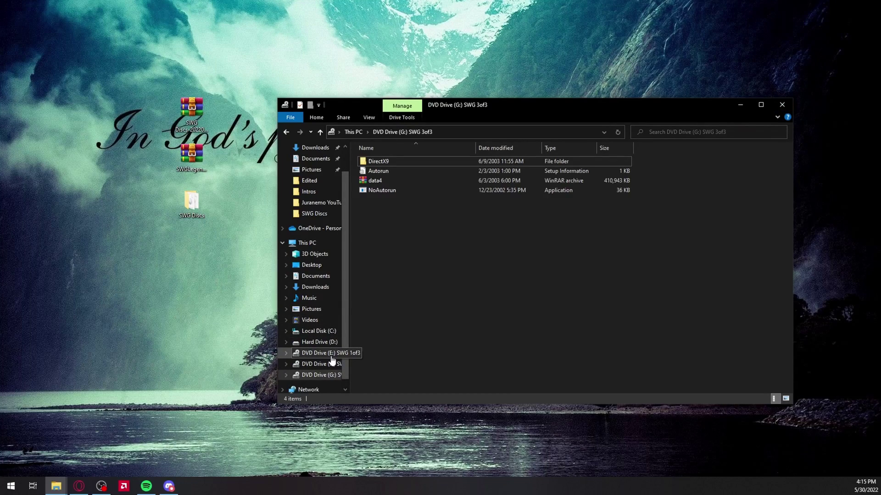
right_click(331, 356)
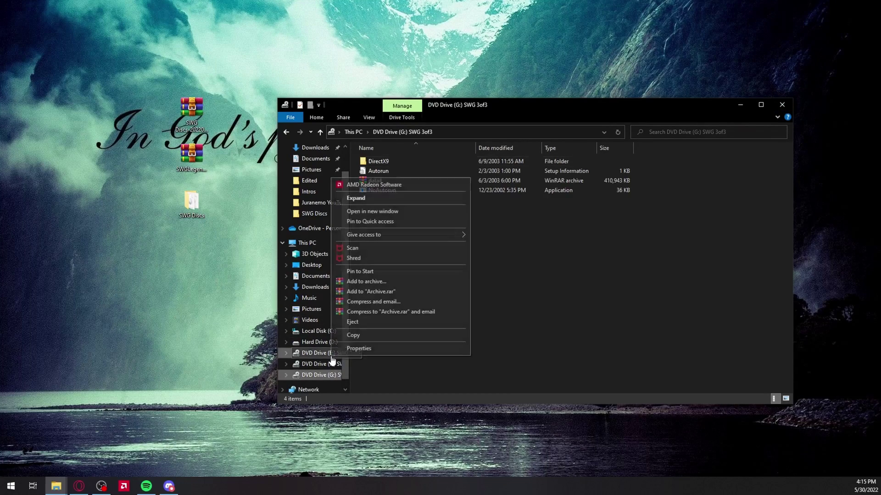
click(379, 322)
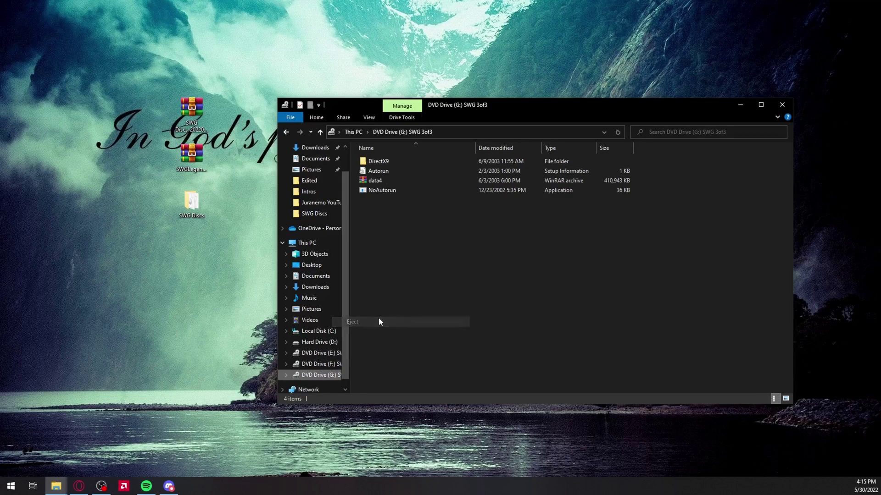
right_click(326, 360)
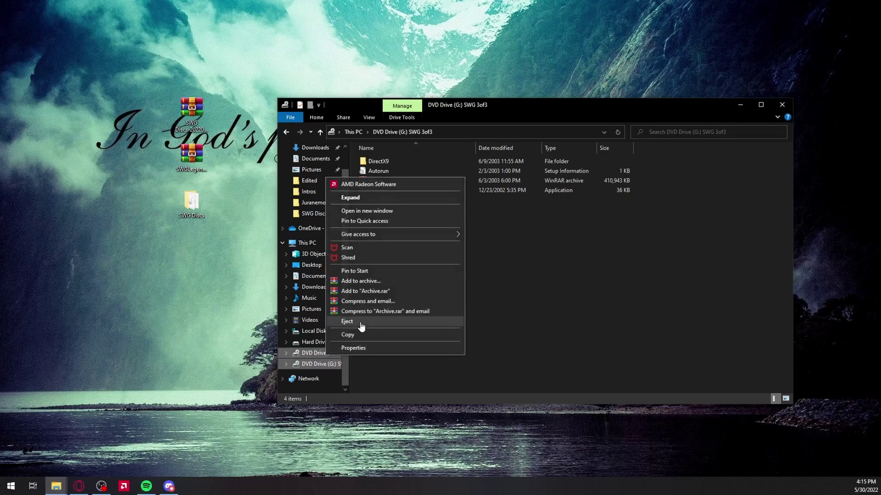
click(387, 324)
right_click(311, 388)
click(355, 352)
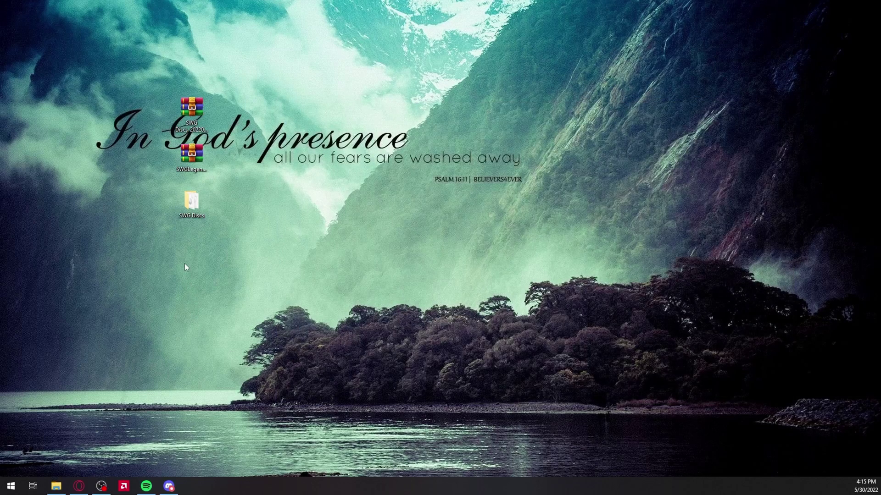
Browse to C:\Program Files (x86)\StarWarsGalaxies, then open SWGLegendsLauncher.zip from the desktop
click(57, 489)
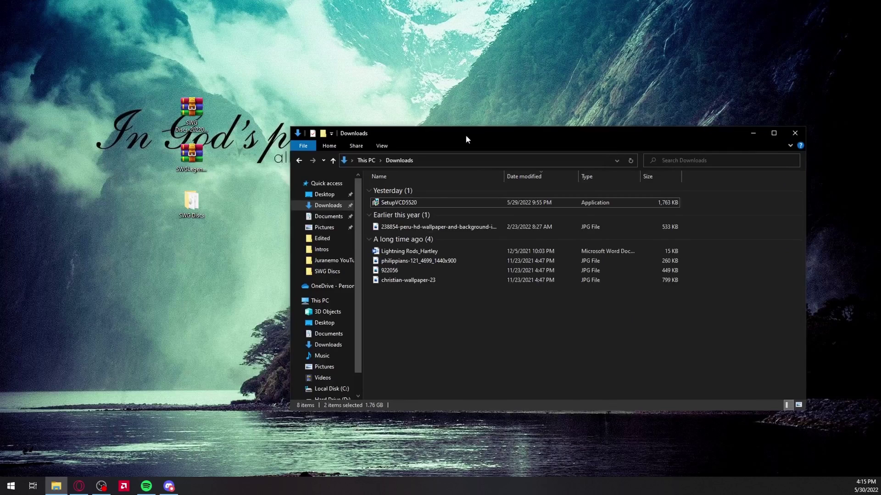
scroll(343, 354, down, 1)
click(339, 372)
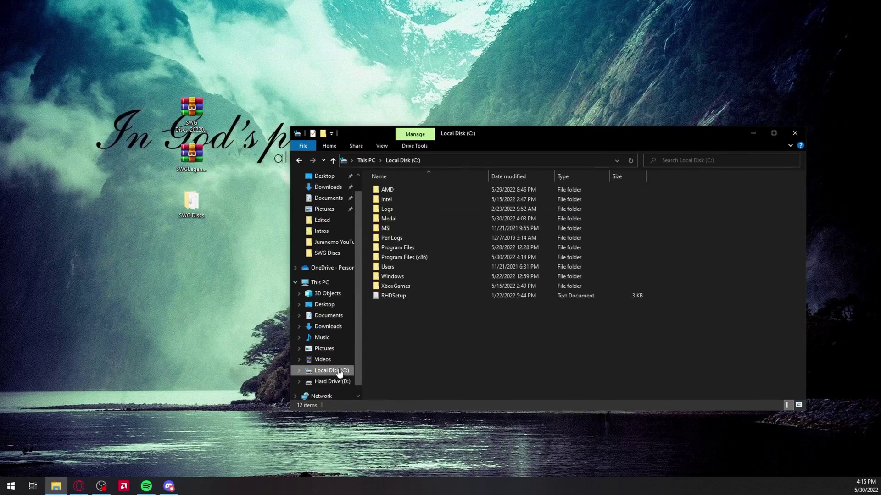
double_click(419, 258)
scroll(421, 264, down, 3)
scroll(422, 271, down, 4)
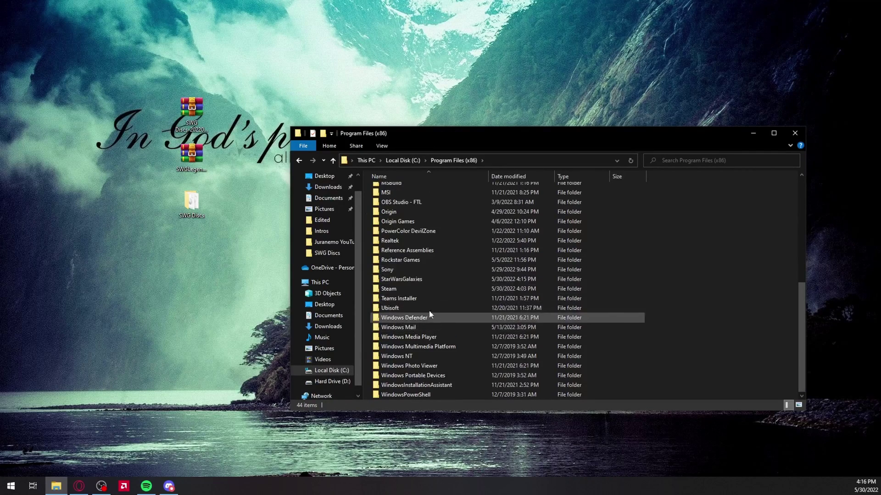
double_click(416, 279)
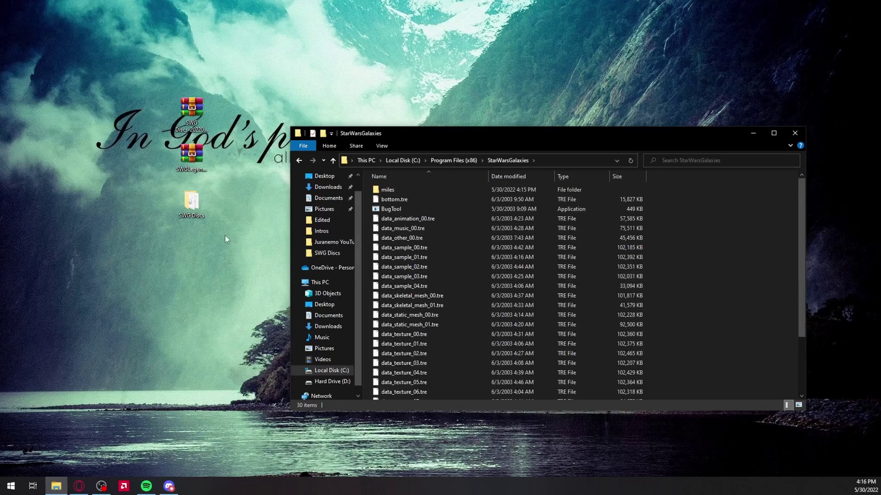
double_click(195, 167)
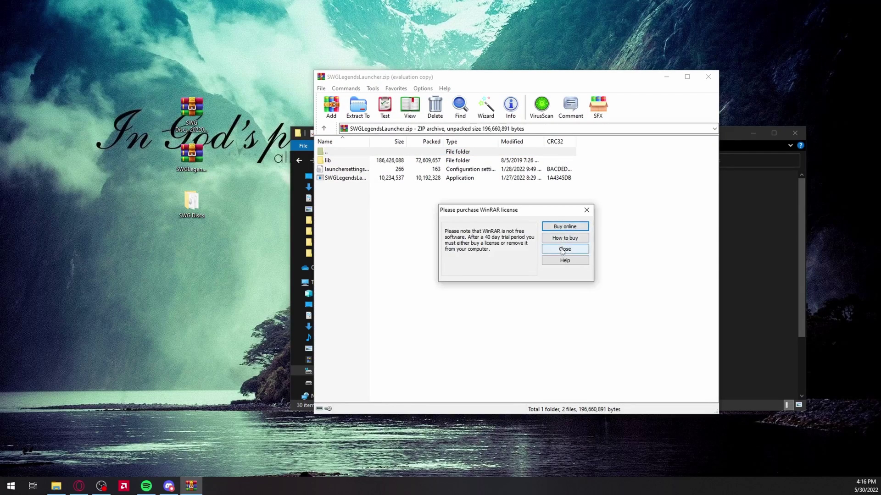
Extract lib, launchersettings and SWGLegendsLauncher from the archive into the StarWarsGalaxies folder
click(563, 251)
drag(581, 83, 304, 84)
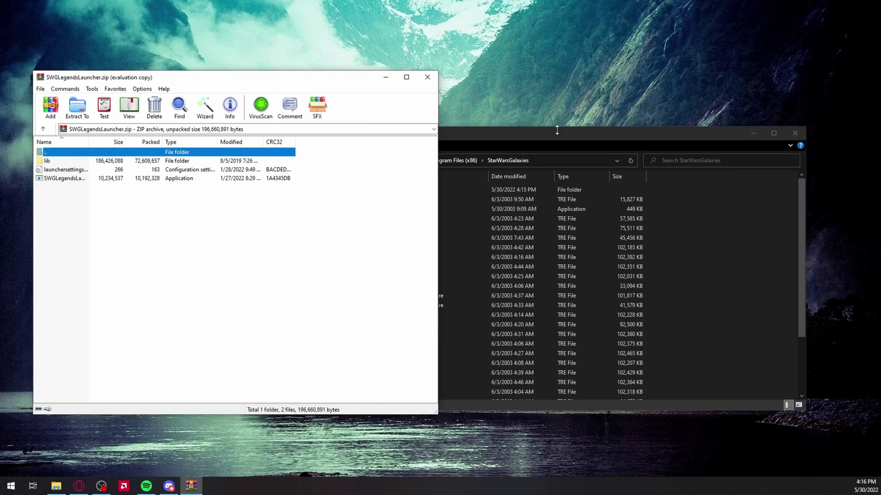
drag(557, 130, 686, 124)
drag(138, 200, 81, 161)
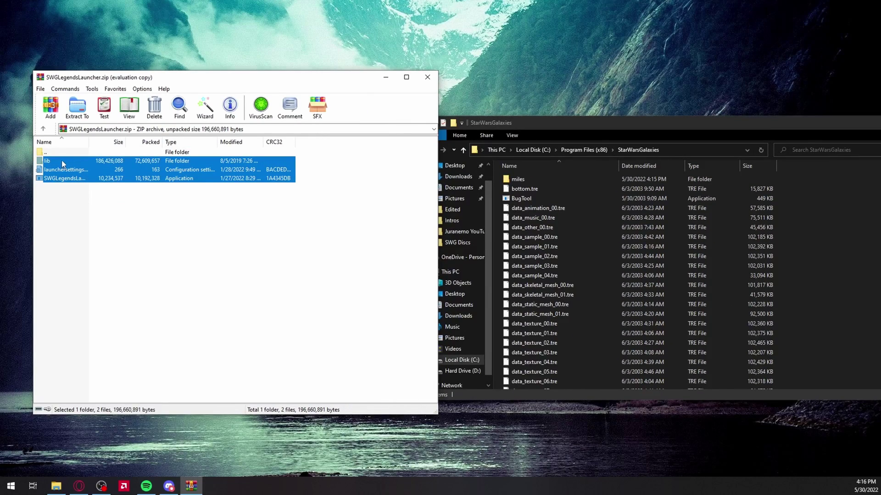
drag(808, 284, 807, 284)
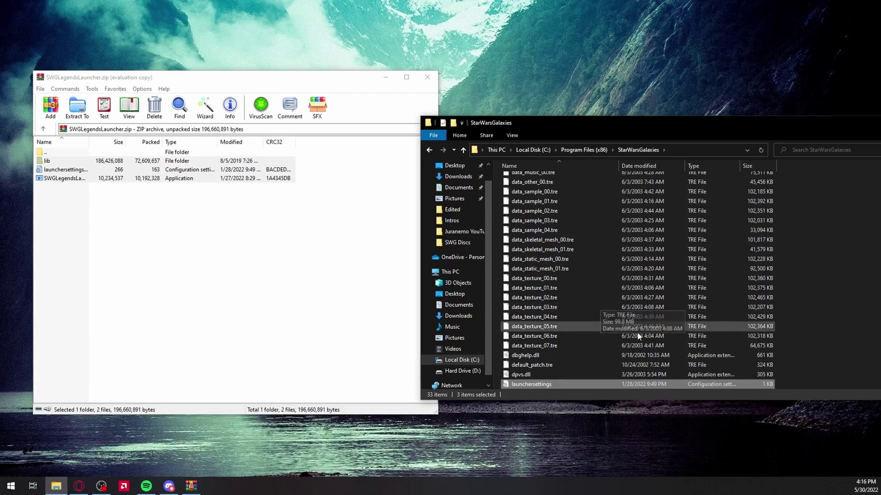
Create a shortcut to SWGLegendsLauncher and move it onto the desktop
scroll(637, 333, down, 2)
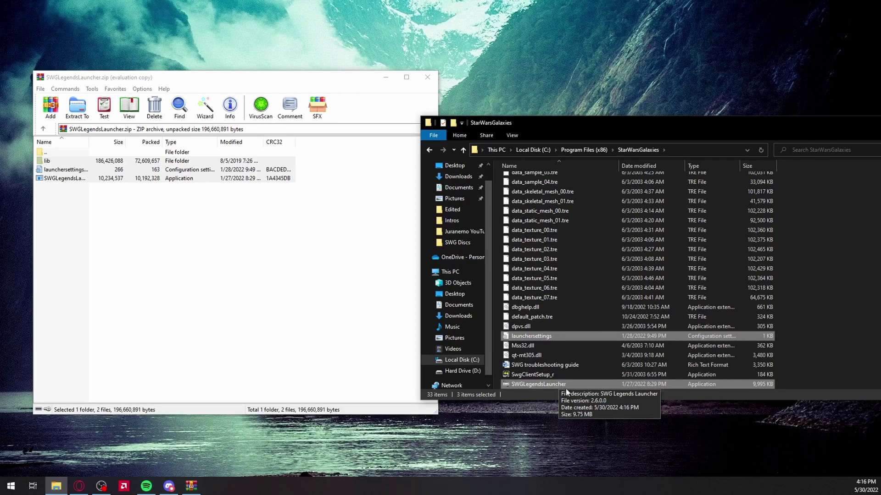
right_click(581, 388)
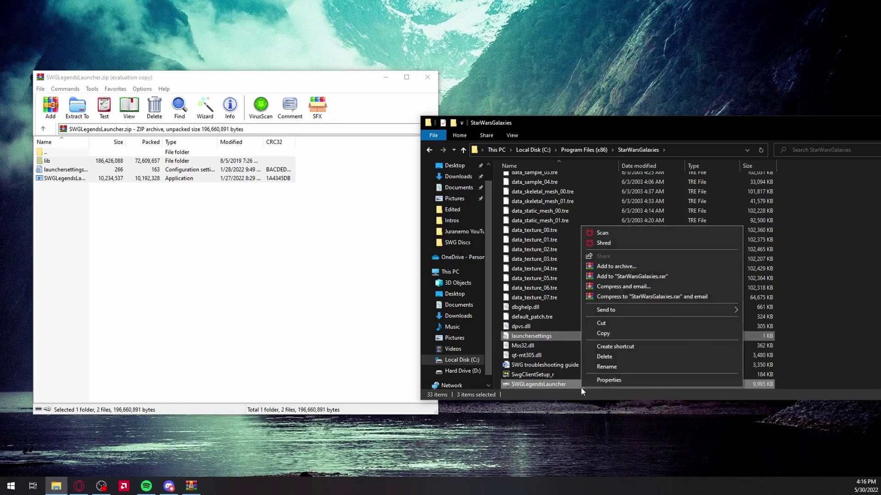
click(563, 386)
right_click(563, 387)
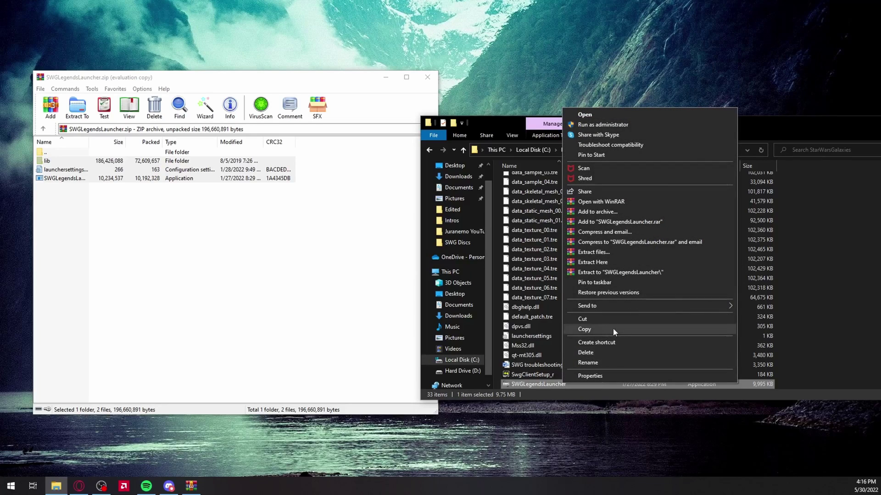
click(611, 344)
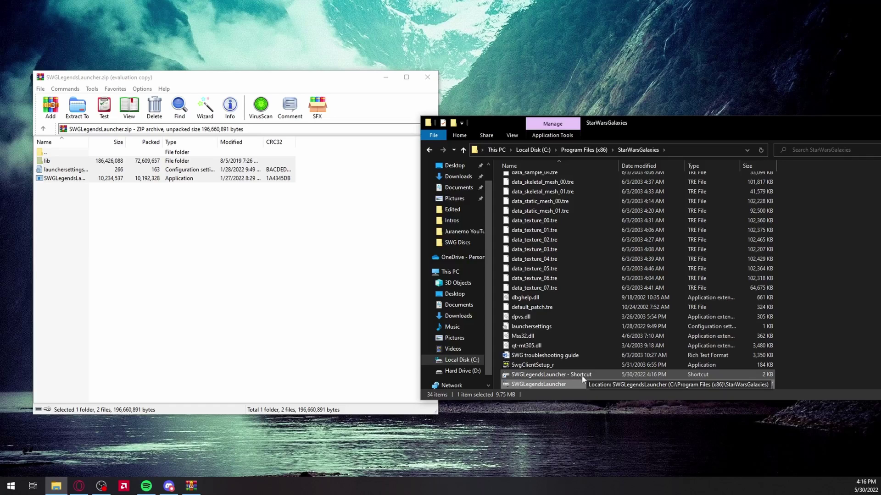
drag(661, 374, 268, 424)
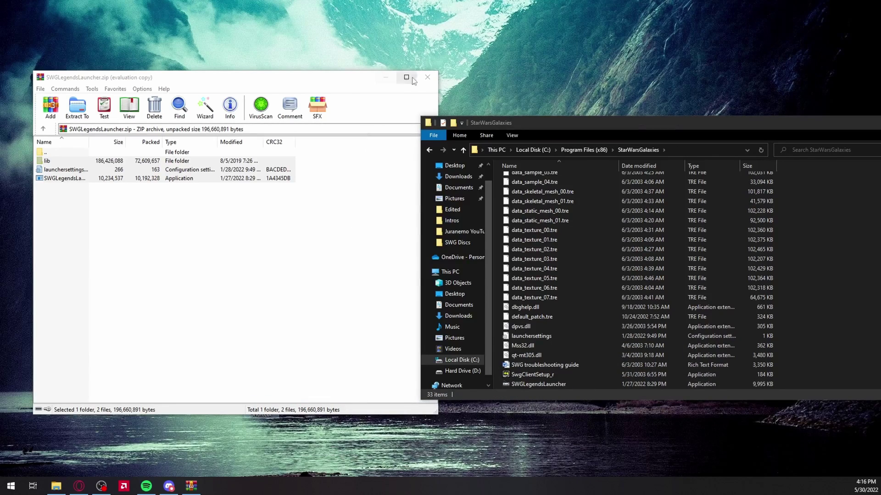
Close the launcher archive and download all 499 patch files until the launcher reads Ready to play
click(427, 77)
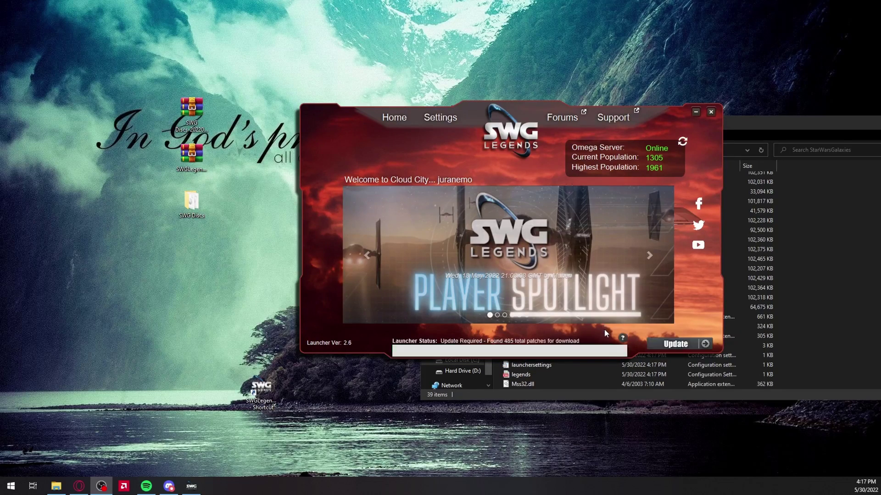
click(677, 344)
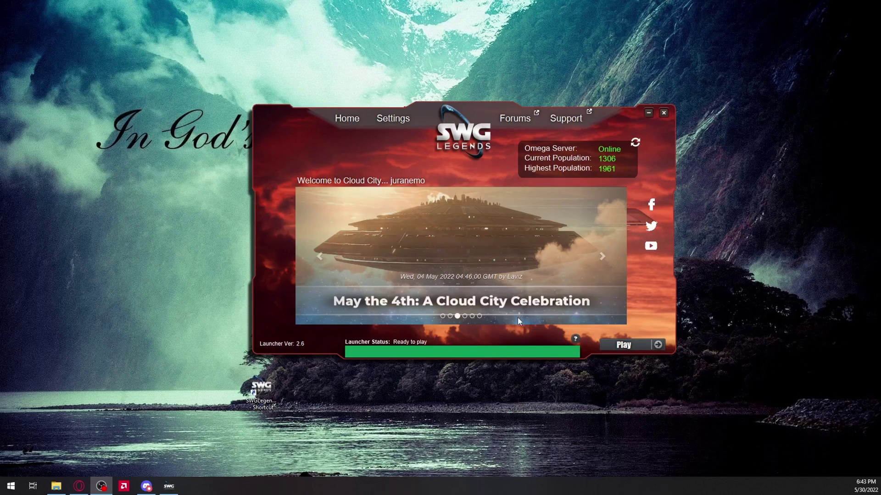
Review the 326 patched files in the StarWarsGalaxies folder, then launch the game with Play
click(56, 487)
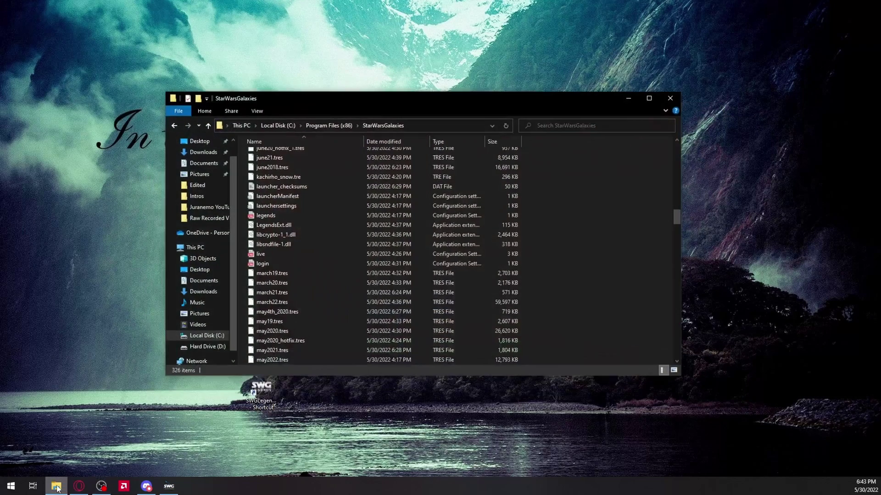
scroll(596, 229, down, 10)
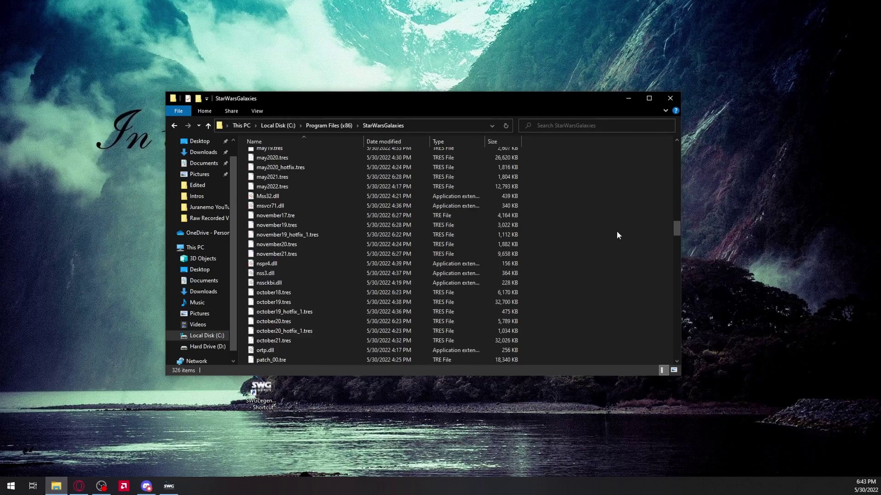
scroll(617, 235, down, 20)
scroll(610, 238, up, 20)
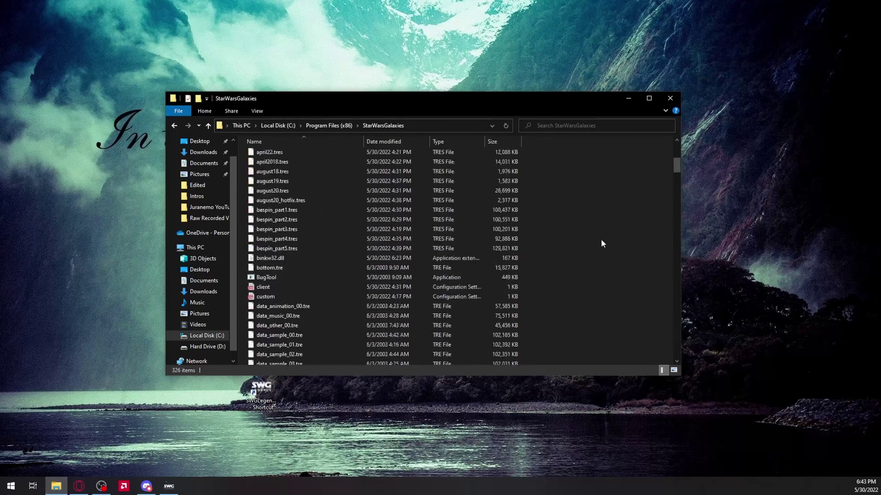
click(671, 99)
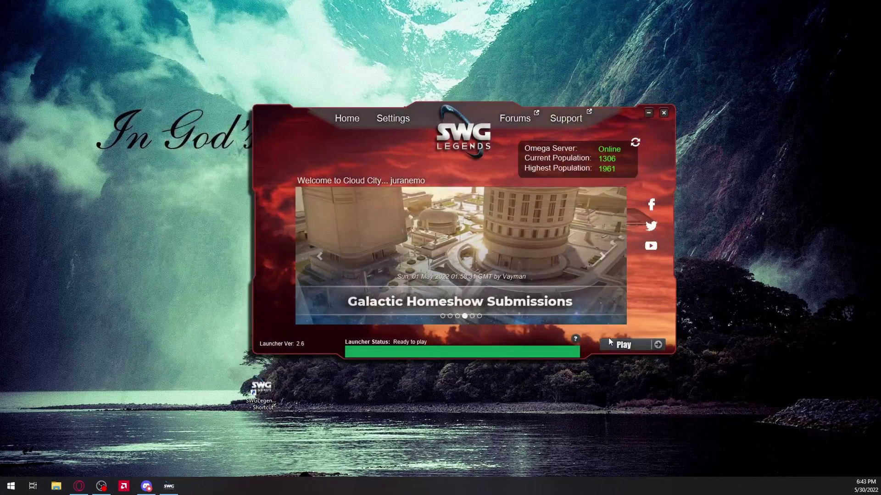
click(636, 350)
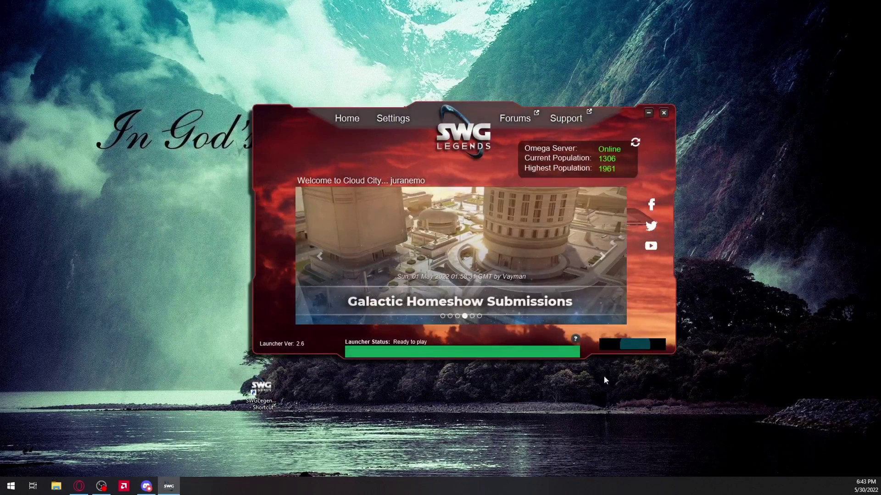